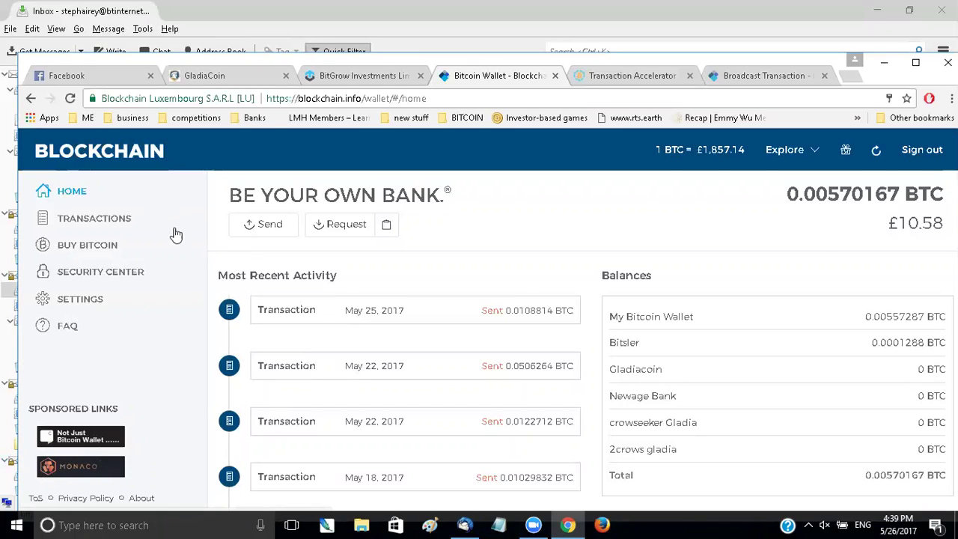
Step: Open the wallet's transaction history and expand the details of the pending Bitgrow deposit
{"action": "left_click", "coordinate": [90, 223]}
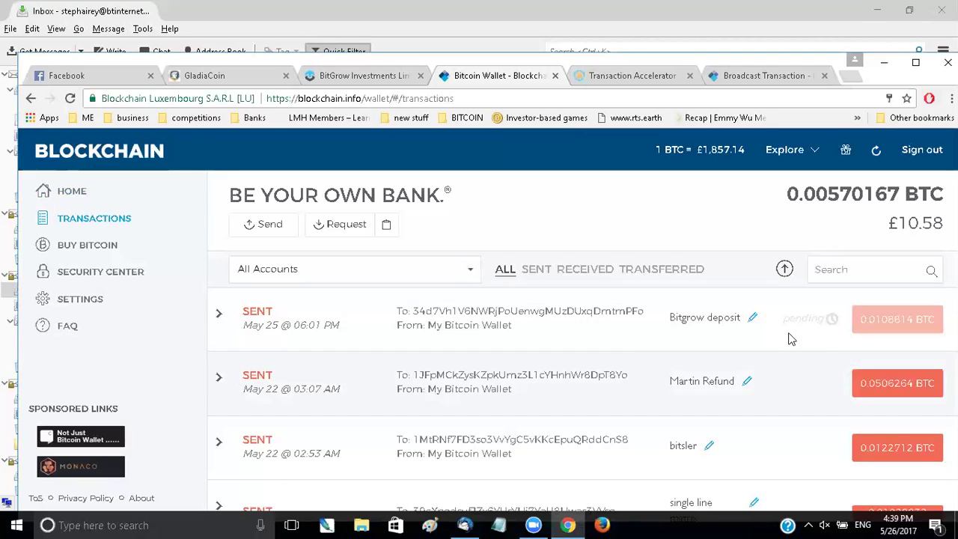
{"action": "mouse_move", "coordinate": [825, 317]}
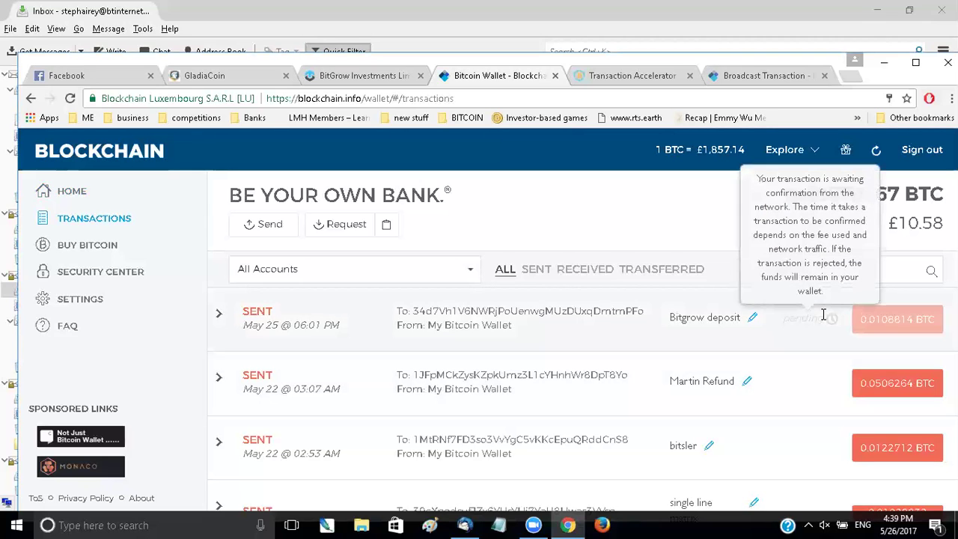
{"action": "left_click", "coordinate": [219, 316]}
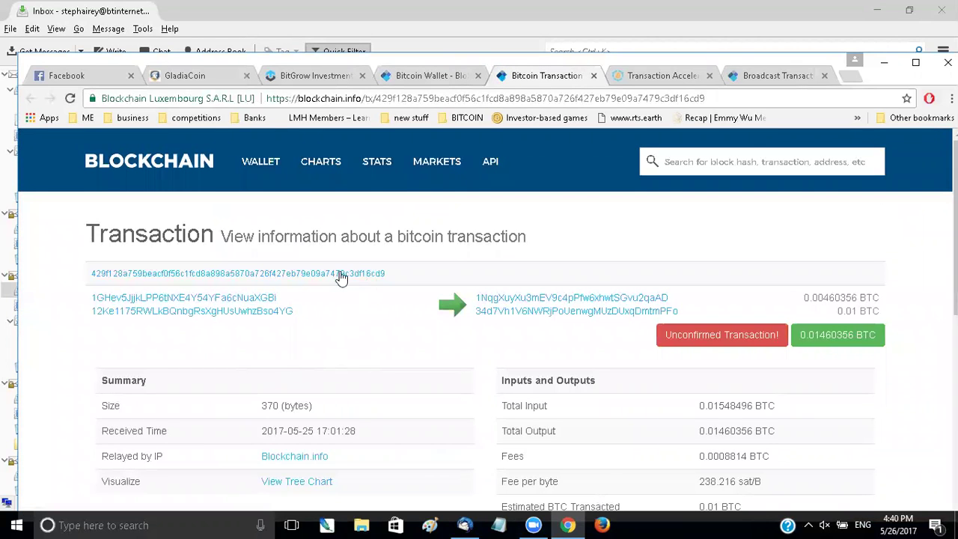
Step: Copy the full transaction hash from the unconfirmed transaction's details page
{"action": "triple_click", "coordinate": [128, 277]}
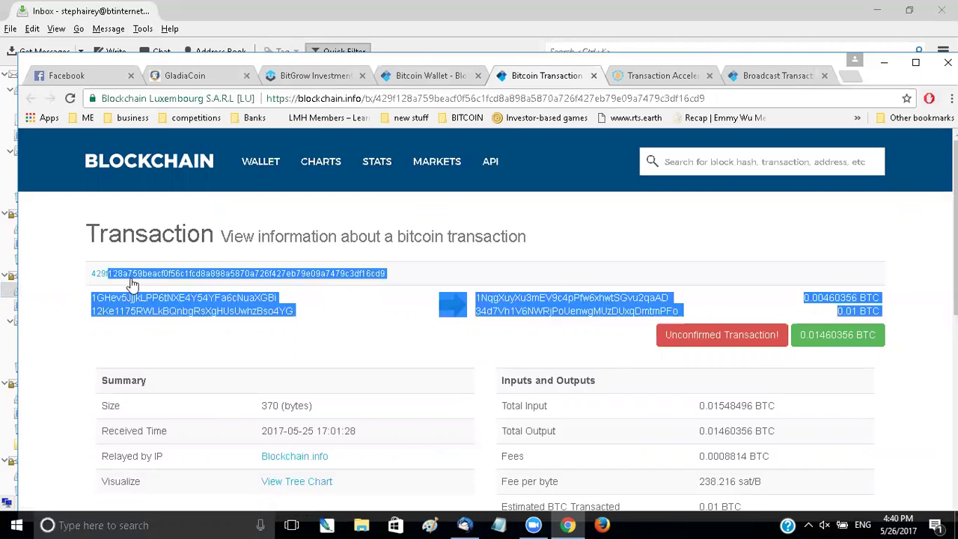
{"action": "left_click", "coordinate": [408, 276]}
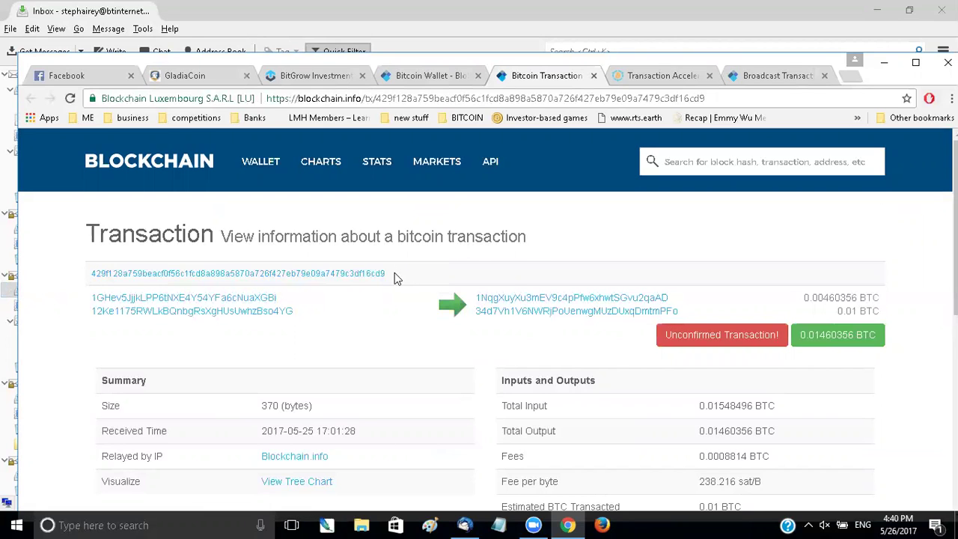
{"action": "left_click_drag", "start_coordinate": [91, 274], "coordinate": [387, 275]}
{"action": "left_click", "coordinate": [386, 278]}
{"action": "double_click", "coordinate": [386, 276]}
{"action": "key", "text": "ctrl+c"}
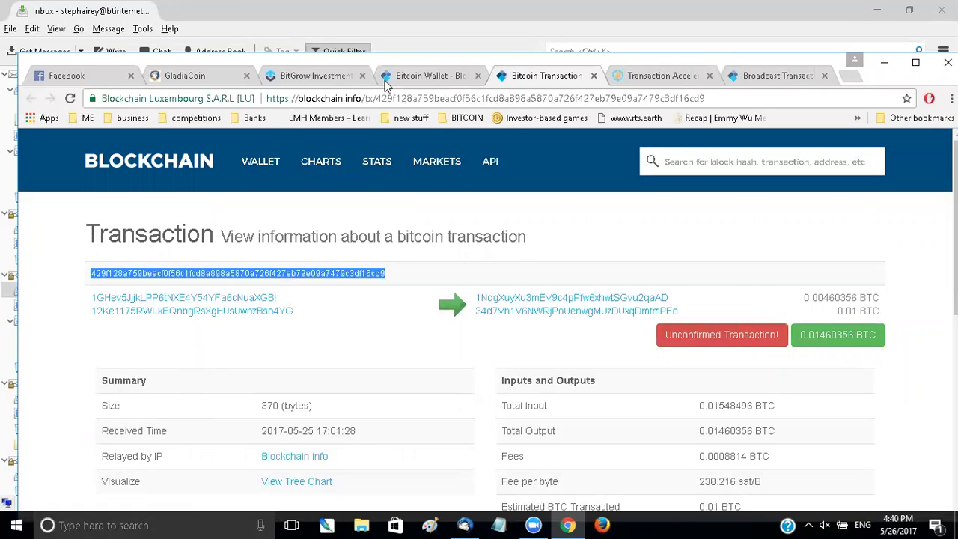
Step: Switch to ViaBTC, load its Transaction Accelerator tool afresh and dismiss the service statement
{"action": "key", "text": "ctrl+Tab"}
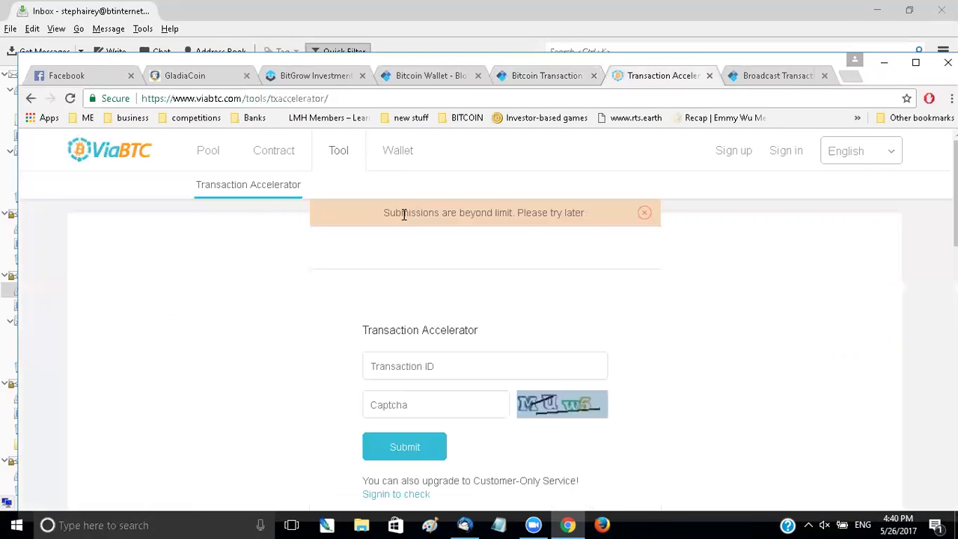
{"action": "key", "text": "F5"}
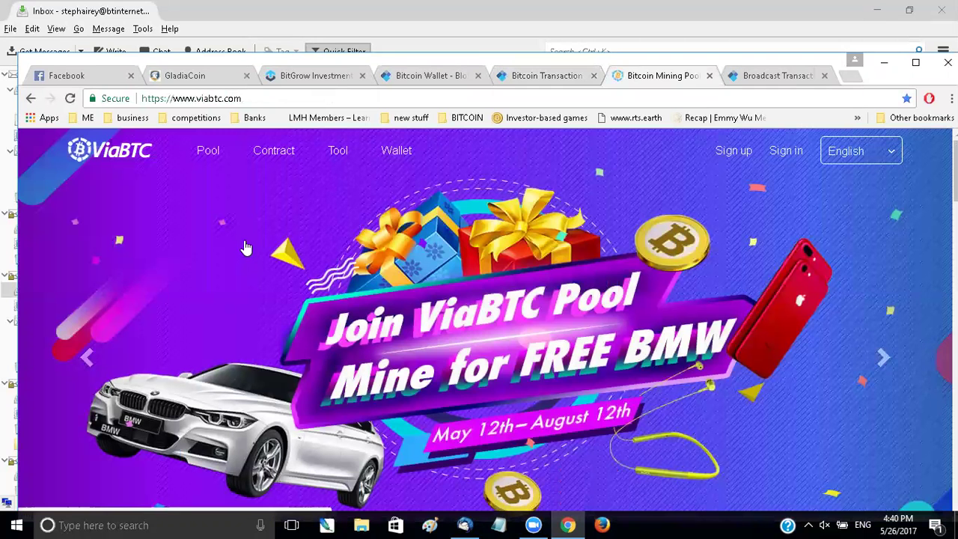
{"action": "left_click", "coordinate": [341, 155]}
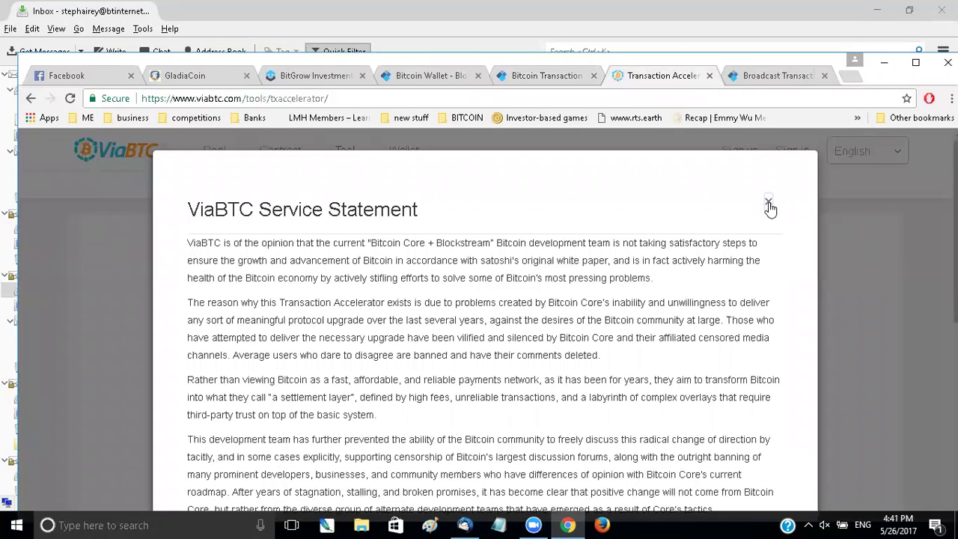
{"action": "left_click", "coordinate": [768, 204]}
{"action": "scroll", "coordinate": [289, 271], "scroll_direction": "down", "scroll_amount": 2}
{"action": "scroll", "coordinate": [285, 270], "scroll_direction": "up", "scroll_amount": 1}
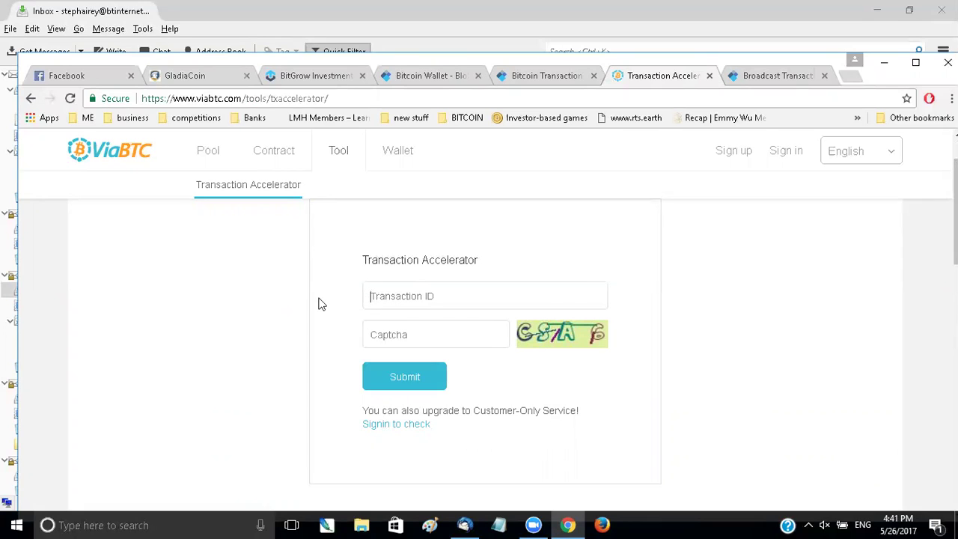
Step: Try to submit the copied transaction ID to the accelerator, filling in the captcha code shown
{"action": "key", "text": "ctrl+v"}
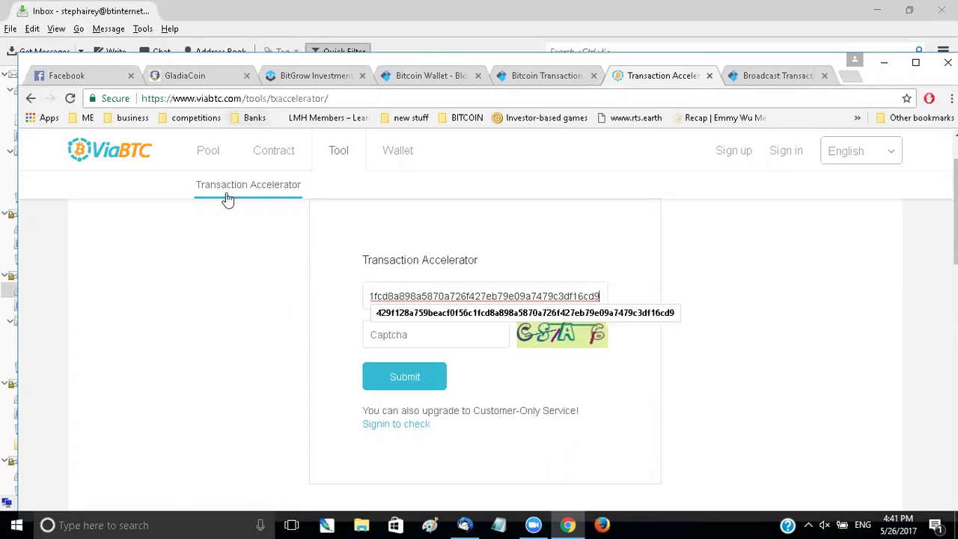
{"action": "left_click", "coordinate": [431, 329]}
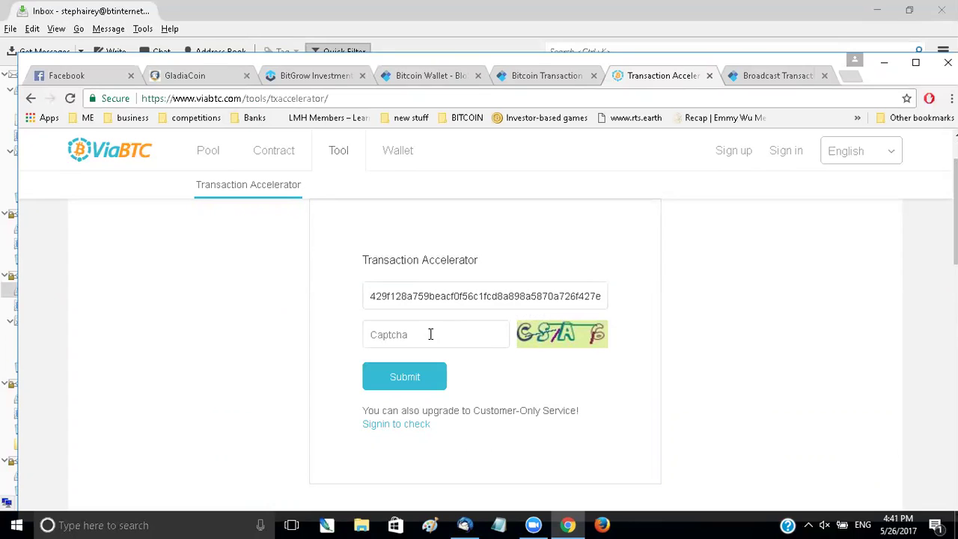
{"action": "type", "text": "c"}
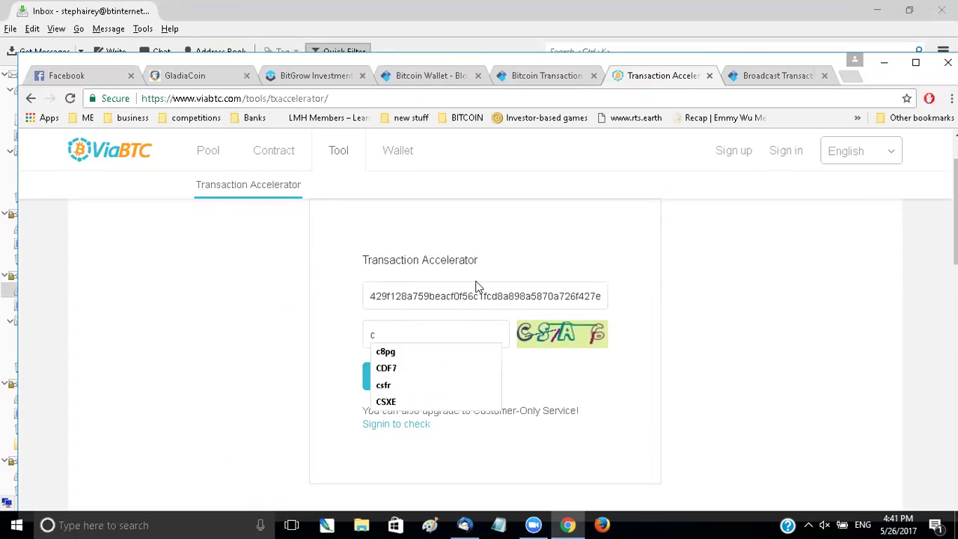
{"action": "type", "text": "sa6"}
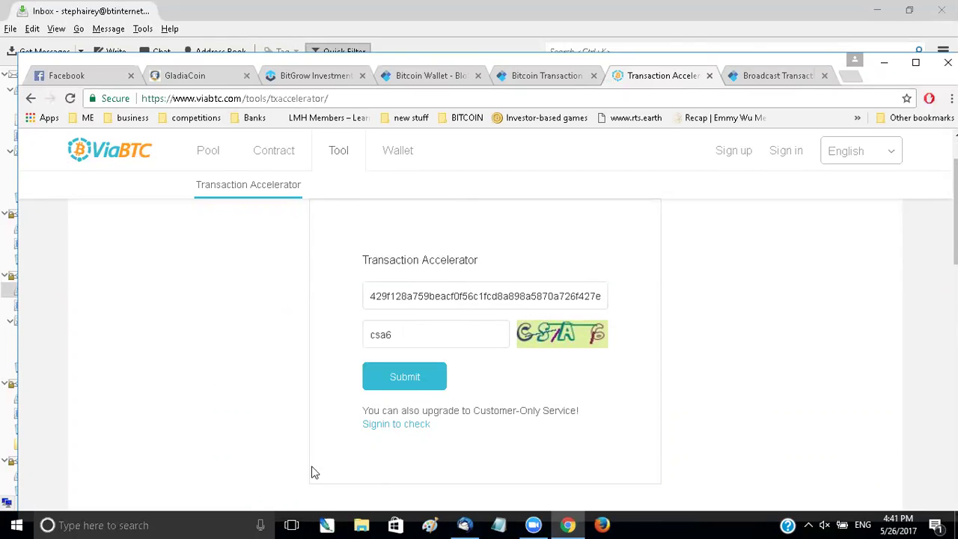
{"action": "left_click", "coordinate": [399, 380]}
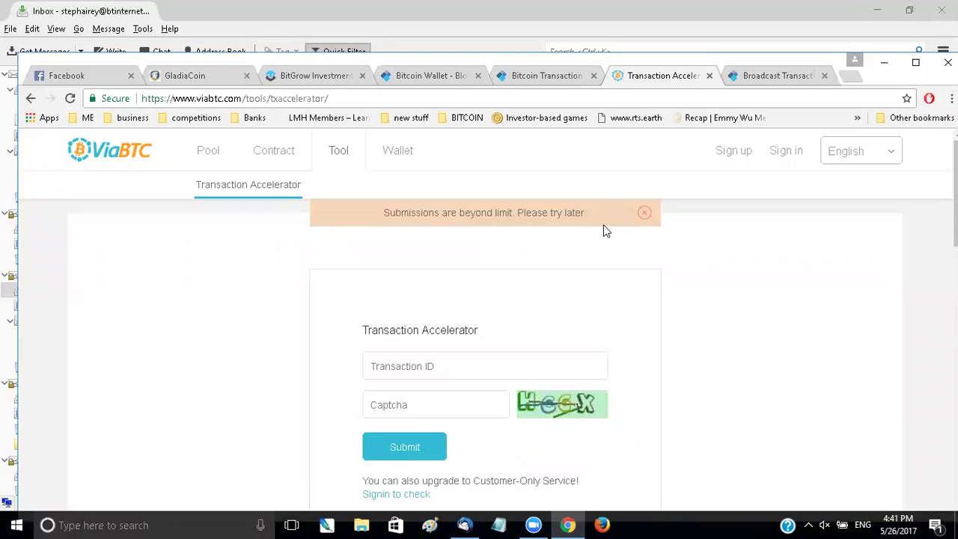
{"action": "scroll", "coordinate": [206, 318], "scroll_direction": "down", "scroll_amount": 1}
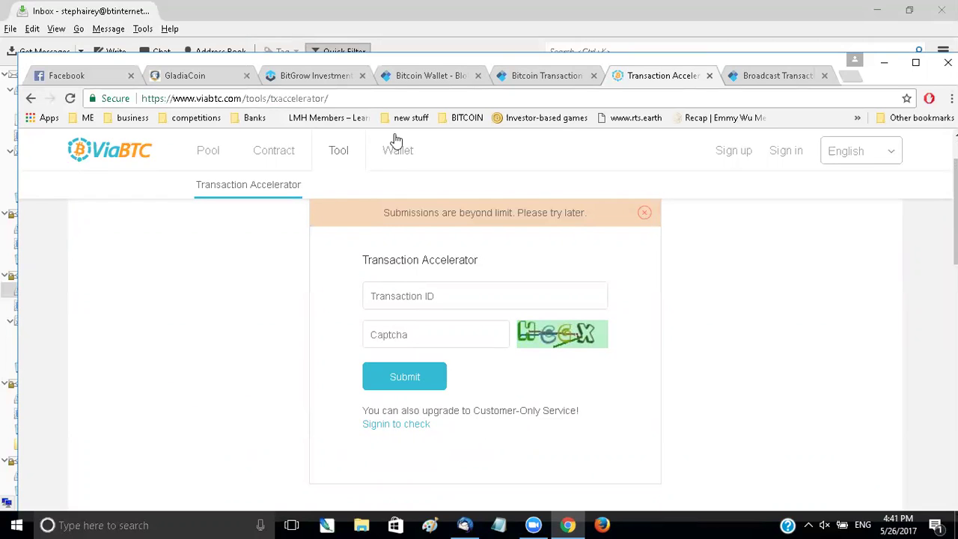
Step: Return to the transaction's details page and load its raw hex by appending ?format=hex to the web address
{"action": "left_click", "coordinate": [536, 78]}
{"action": "left_click", "coordinate": [63, 250]}
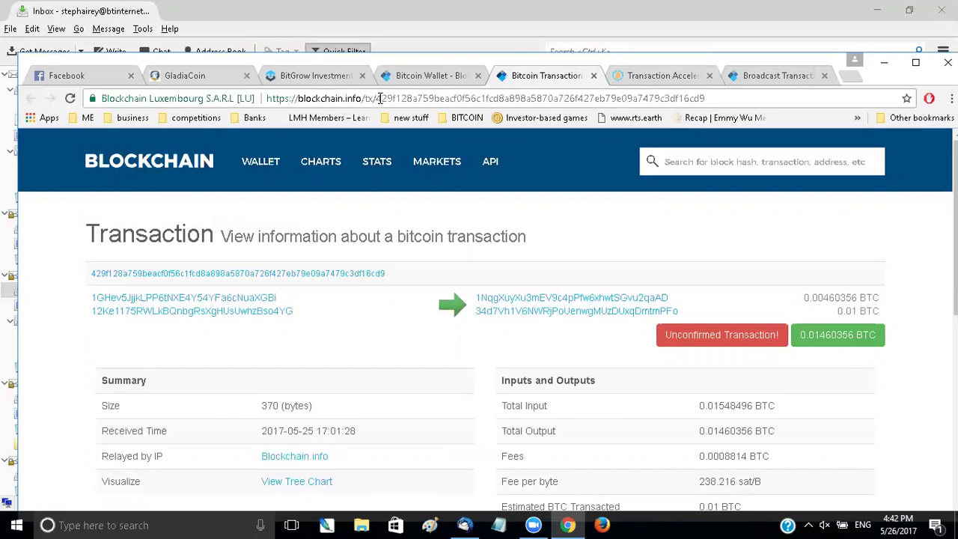
{"action": "left_click", "coordinate": [719, 99]}
{"action": "left_click", "coordinate": [721, 97]}
{"action": "type", "text": "?"}
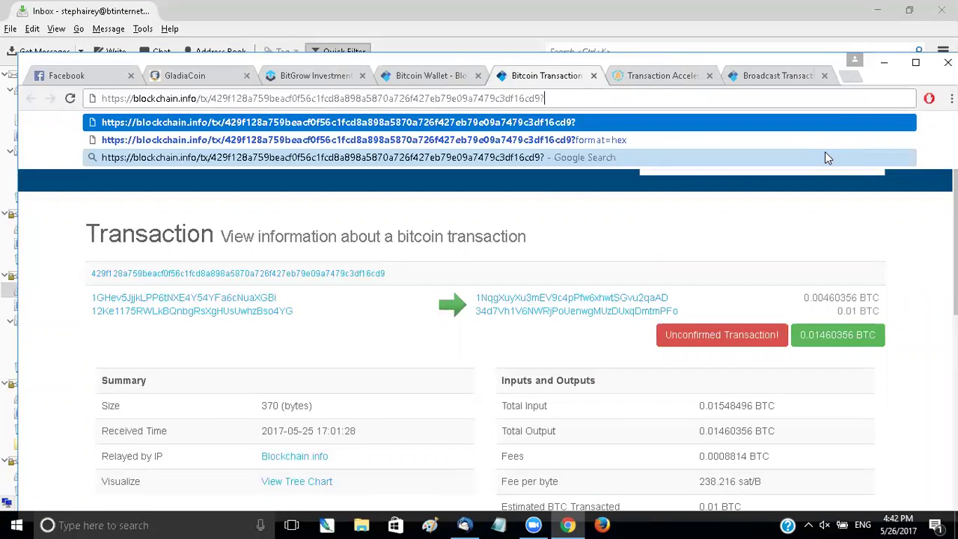
{"action": "type", "text": "for"}
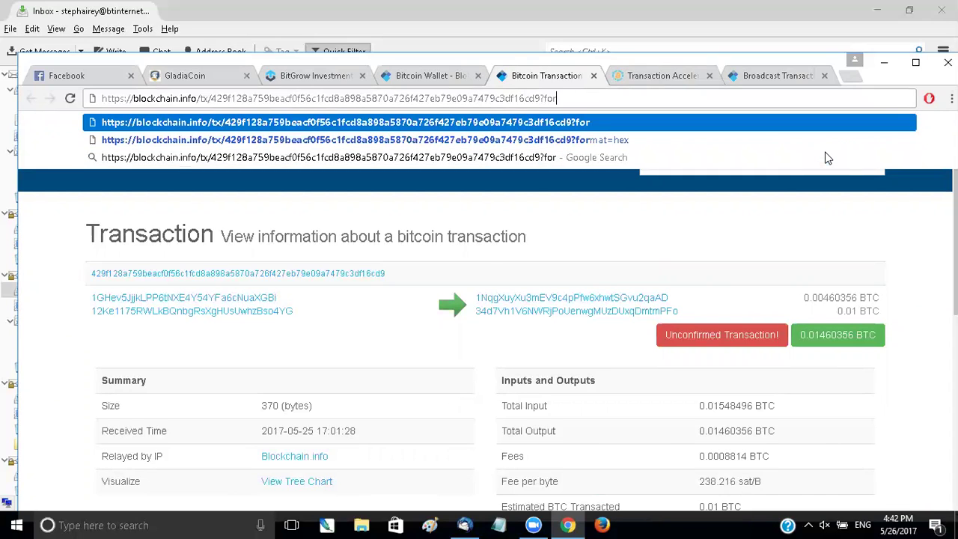
{"action": "type", "text": "mat"}
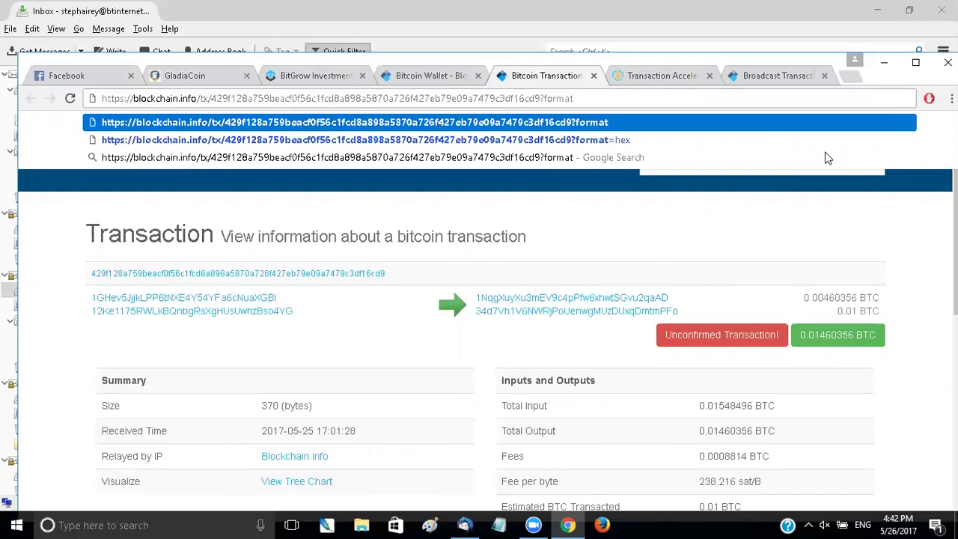
{"action": "type", "text": "=hex"}
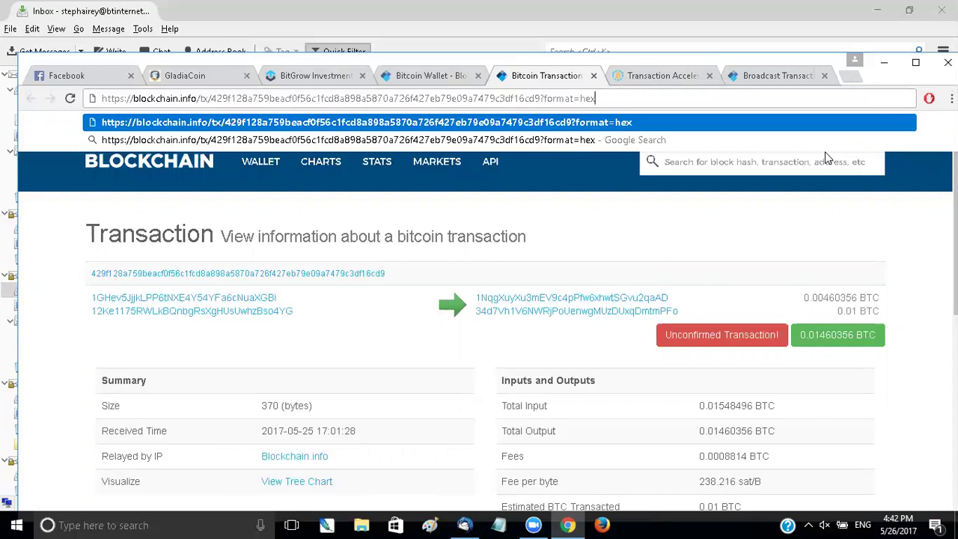
{"action": "key", "text": "Return"}
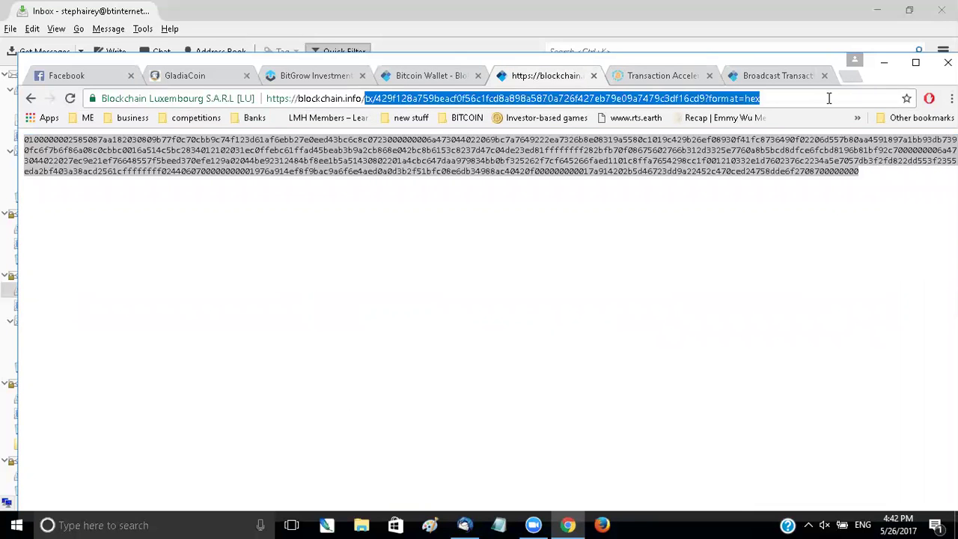
Step: Open the Broadcast Transaction page at blockchain.info/pushtx
{"action": "key", "text": "BackSpace"}
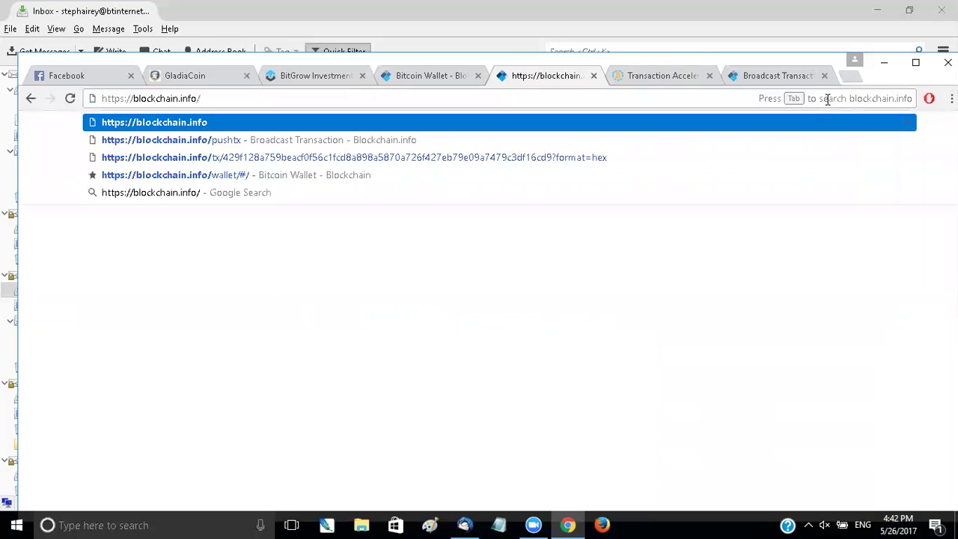
{"action": "type", "text": "push"}
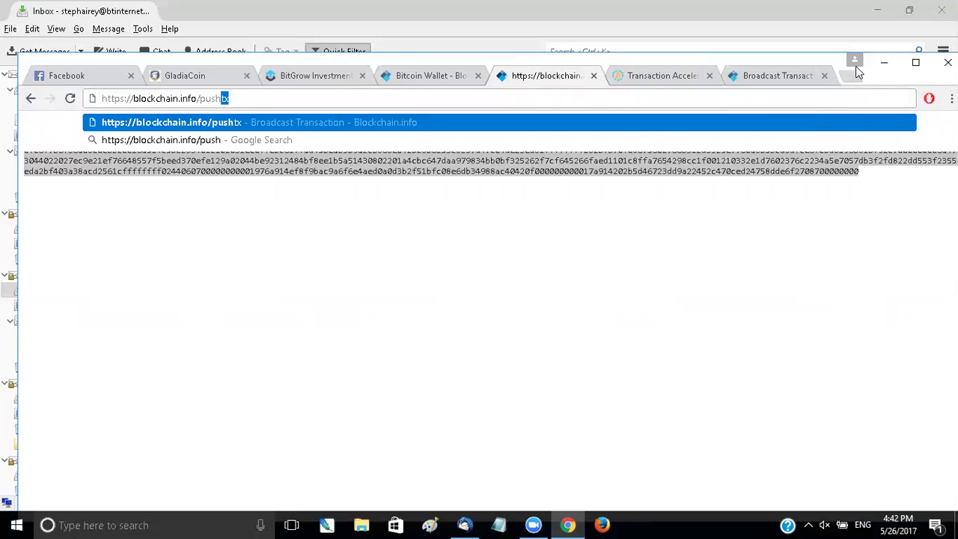
{"action": "type", "text": "tx"}
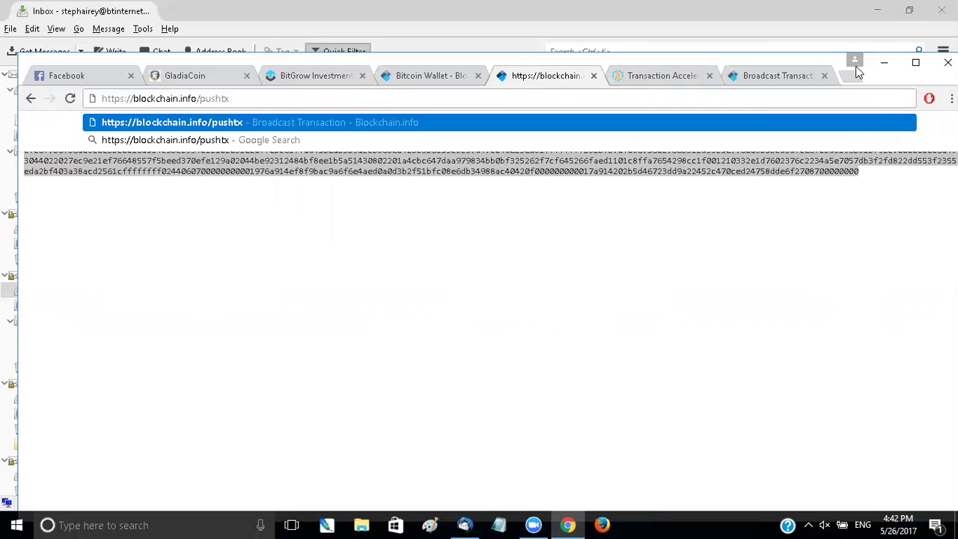
{"action": "key", "text": "Return"}
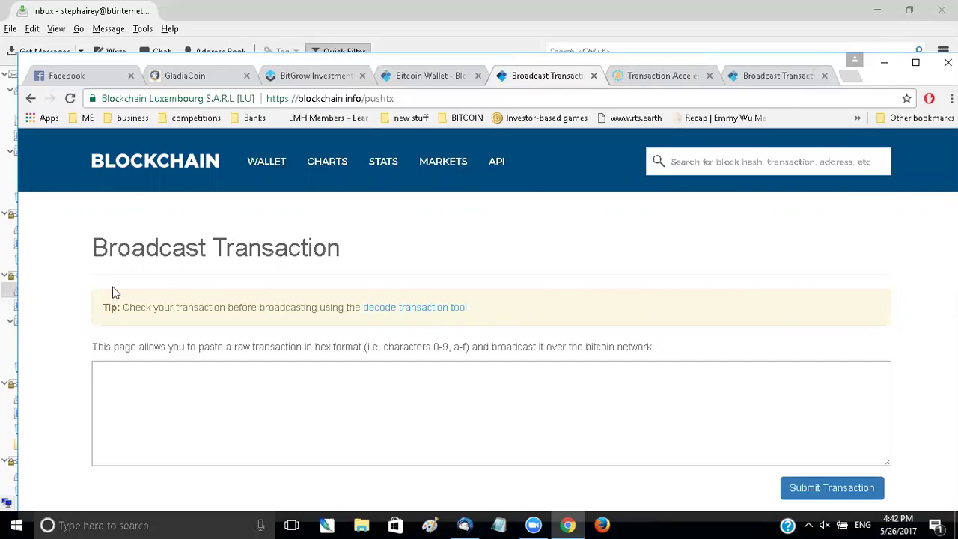
Step: Paste the copied raw transaction hex into the broadcast form and submit it to the bitcoin network
{"action": "left_click", "coordinate": [143, 386]}
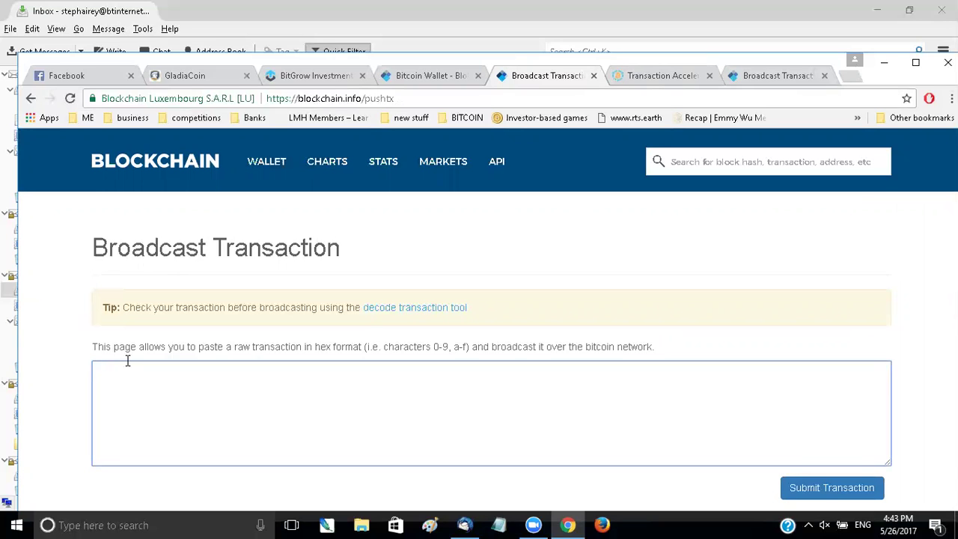
{"action": "key", "text": "ctrl+v"}
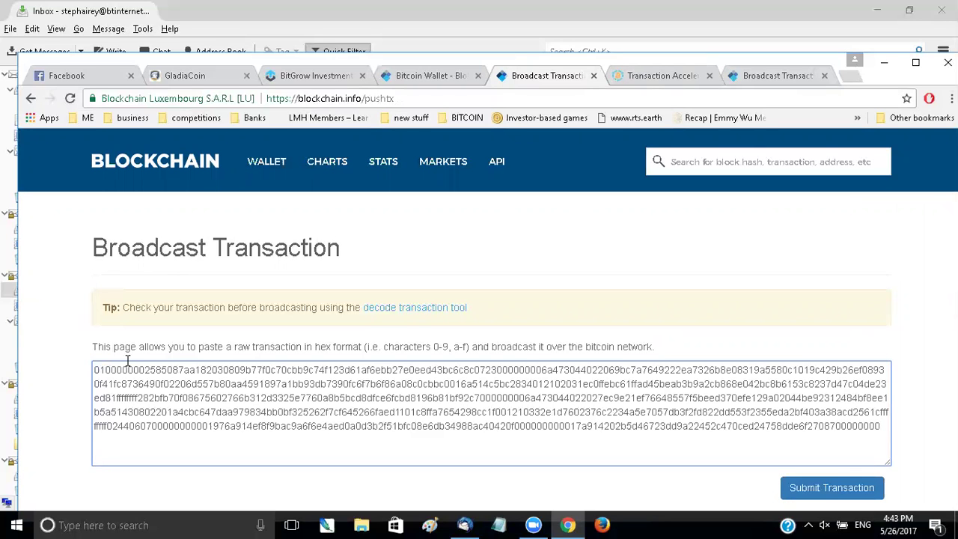
{"action": "left_click", "coordinate": [806, 493]}
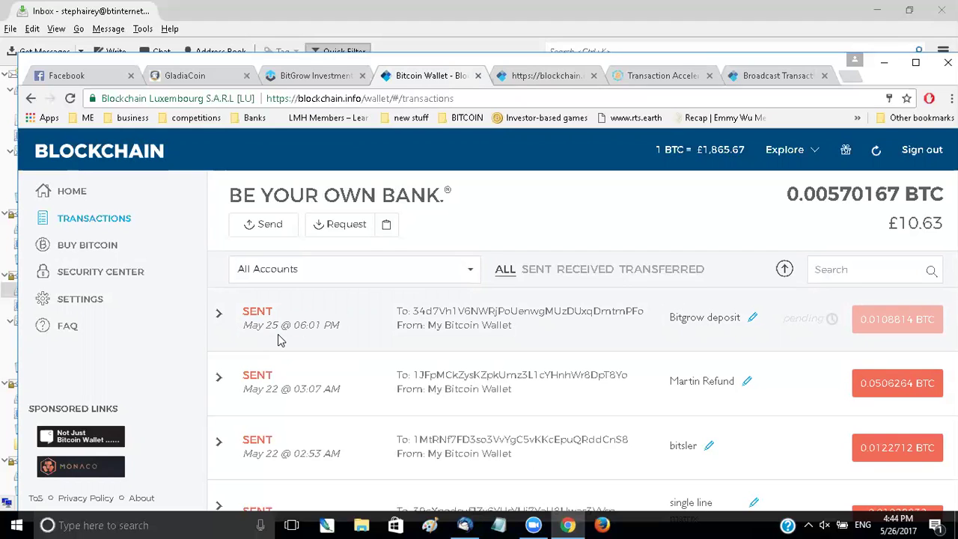
Step: Refresh the wallet and expand the pending Bitgrow deposit to check its confirmation status
{"action": "left_click", "coordinate": [879, 152]}
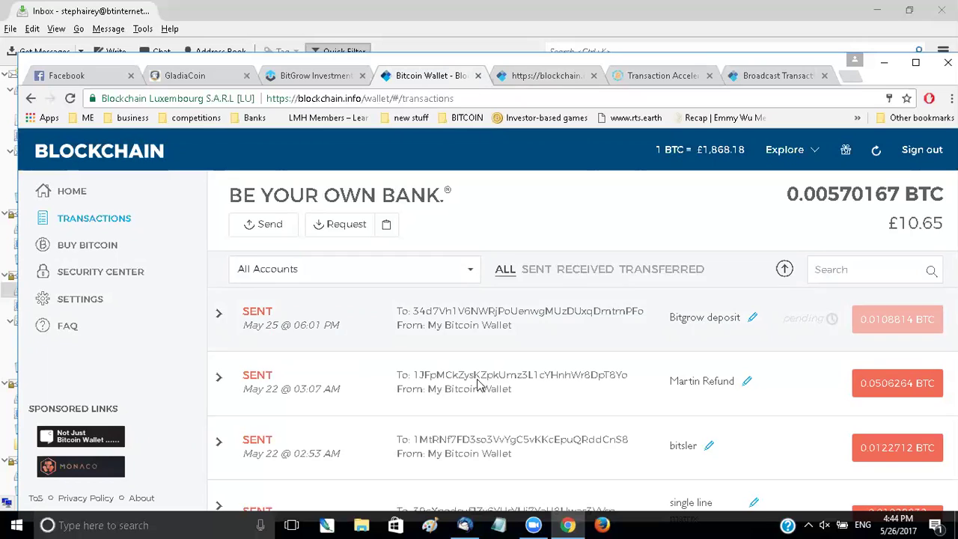
{"action": "left_click", "coordinate": [219, 315]}
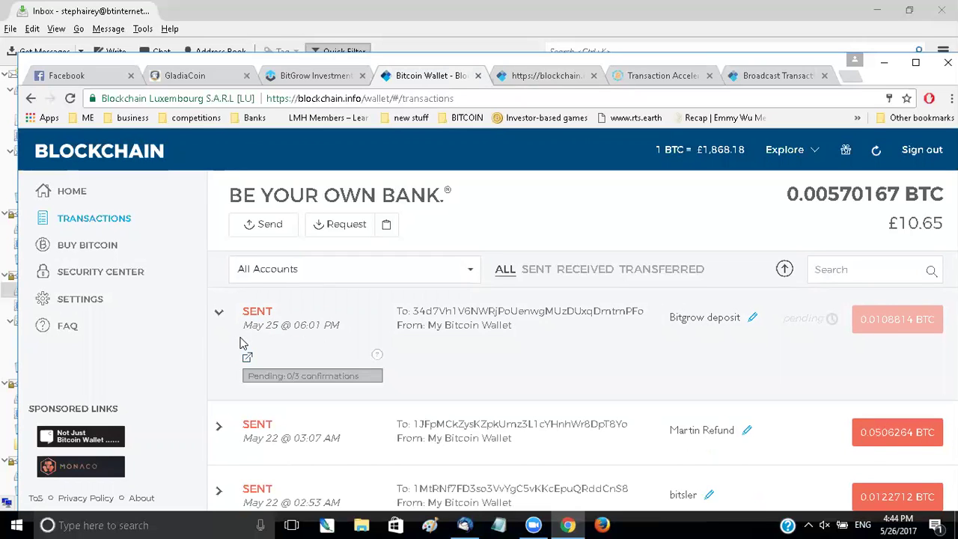